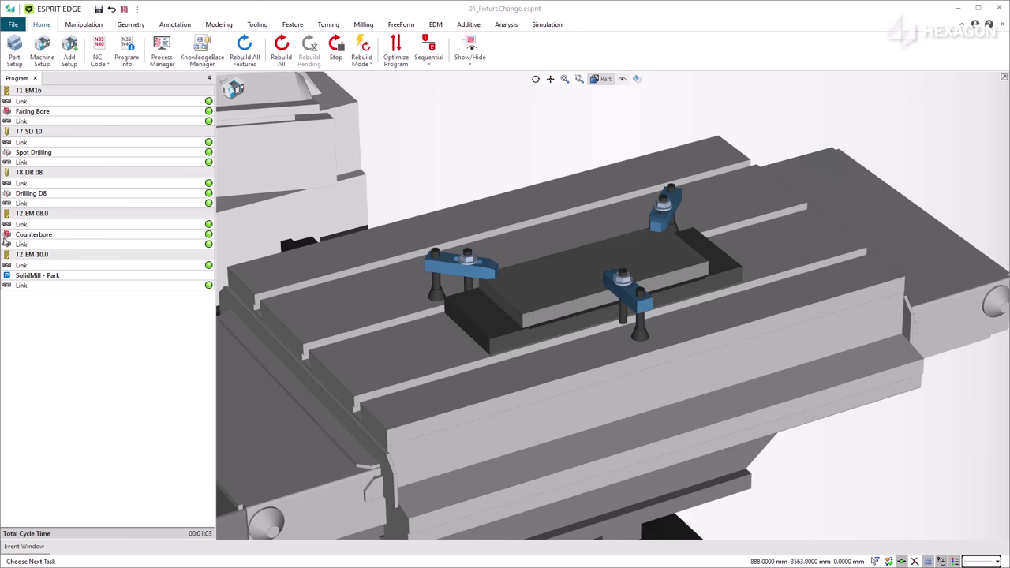
Step: Inspect the existing machine setup's custom support plate, then leave it without changes
left_click(42, 49)
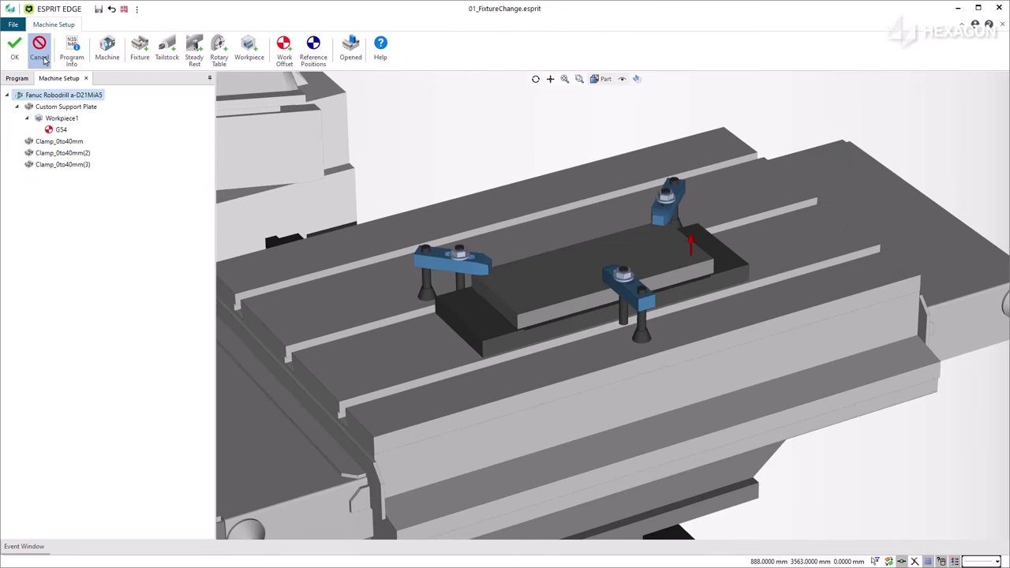
left_click(90, 109)
left_click(94, 96)
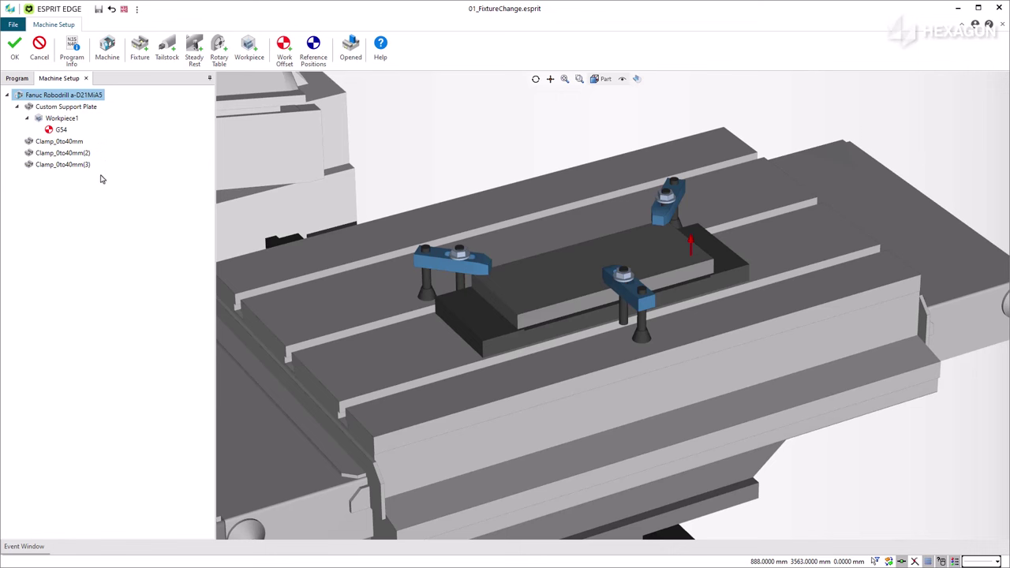
left_click(40, 47)
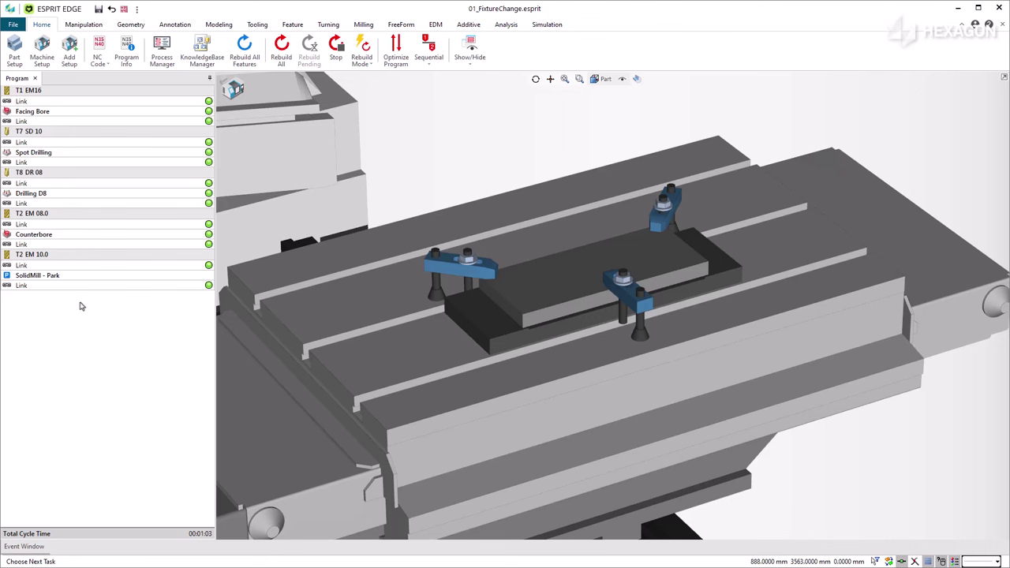
Step: Create a second setup with part workpiece Workpiece1 - 2 on the custom support plate
left_click(71, 52)
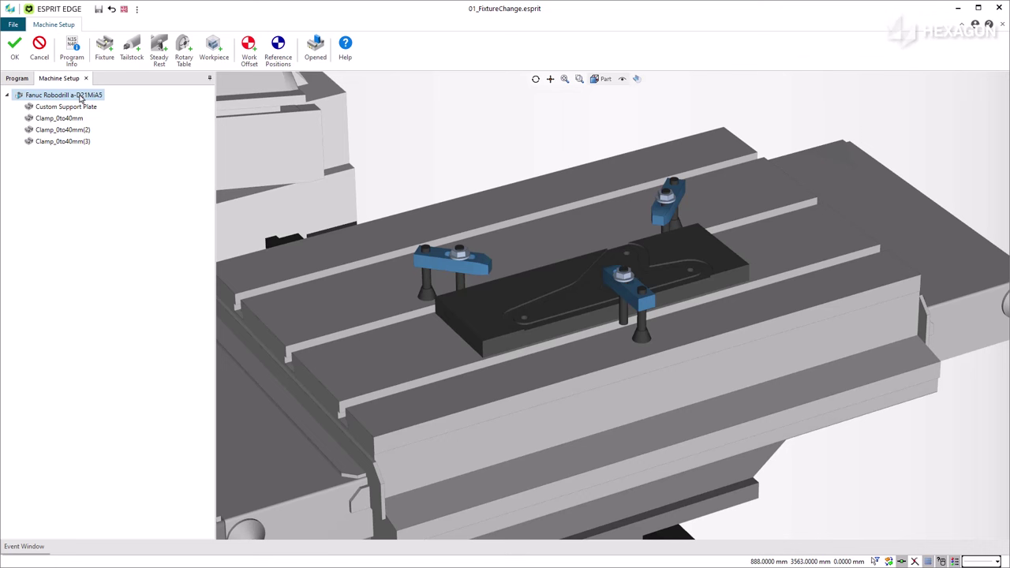
left_click(66, 107)
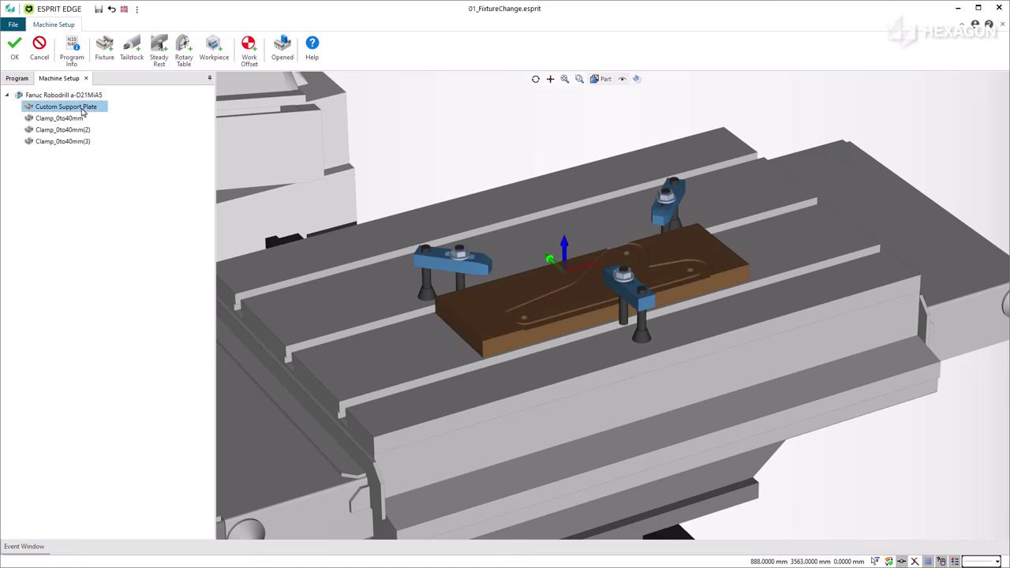
left_click(214, 49)
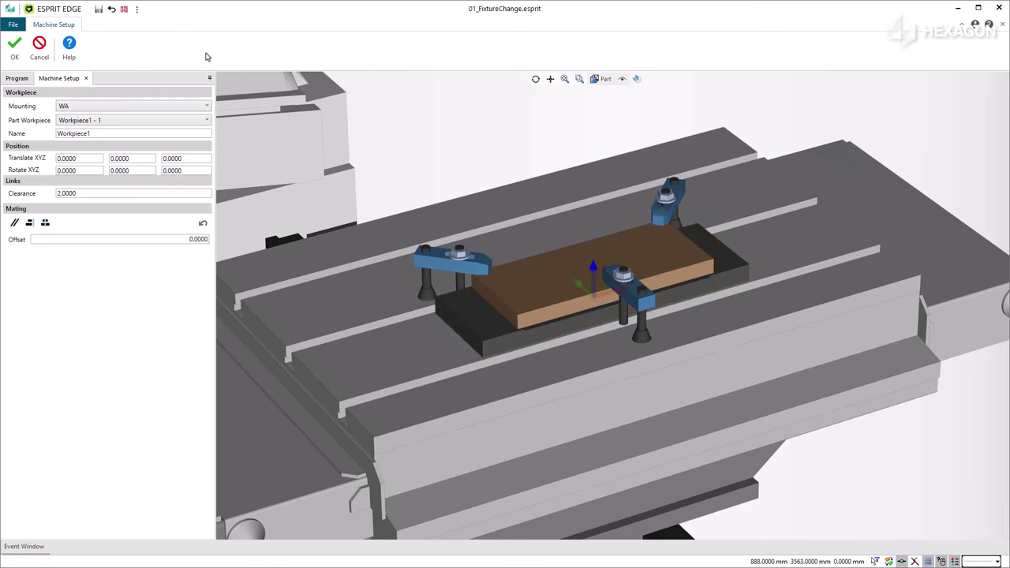
left_click(195, 123)
left_click(190, 145)
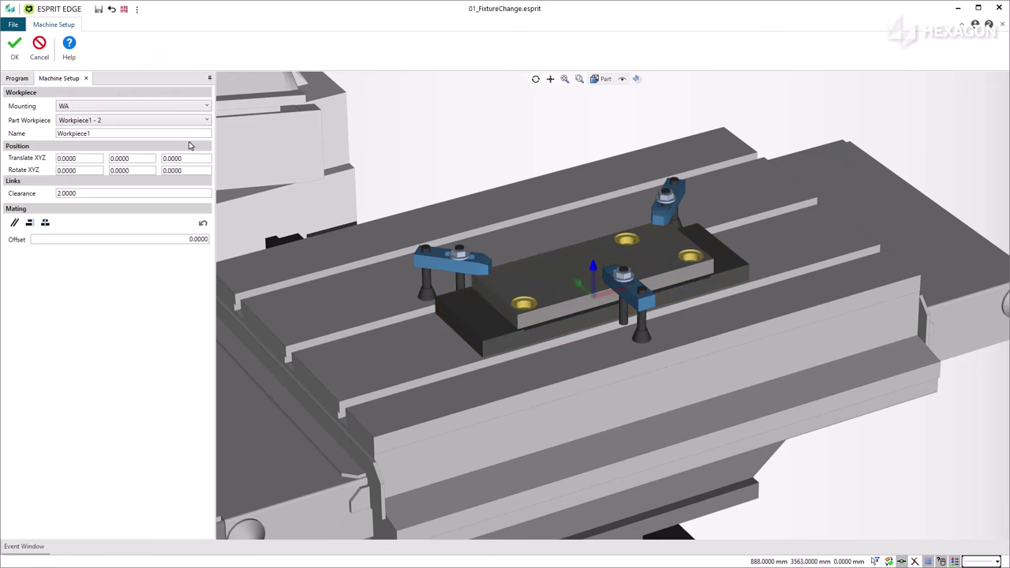
left_click(14, 47)
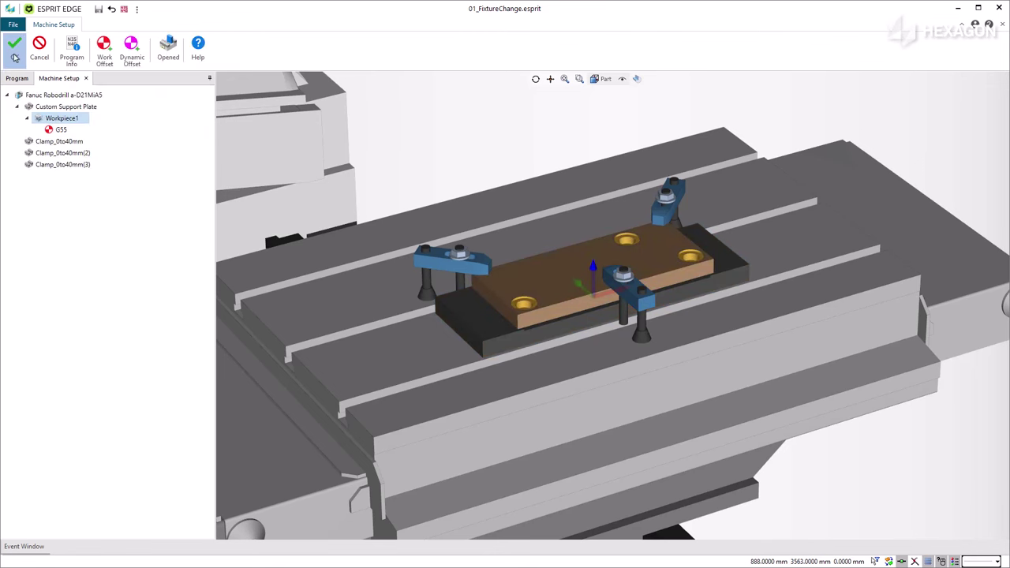
Step: Load the m8.gdml bolt fixture and position it at Y -32, Z 27
left_click(104, 51)
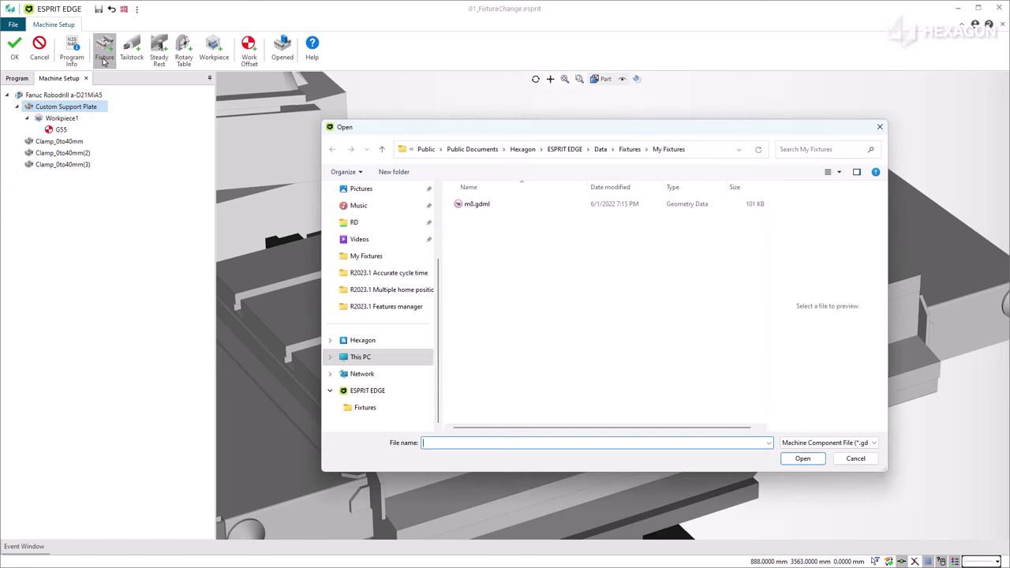
left_click(475, 204)
left_click(803, 458)
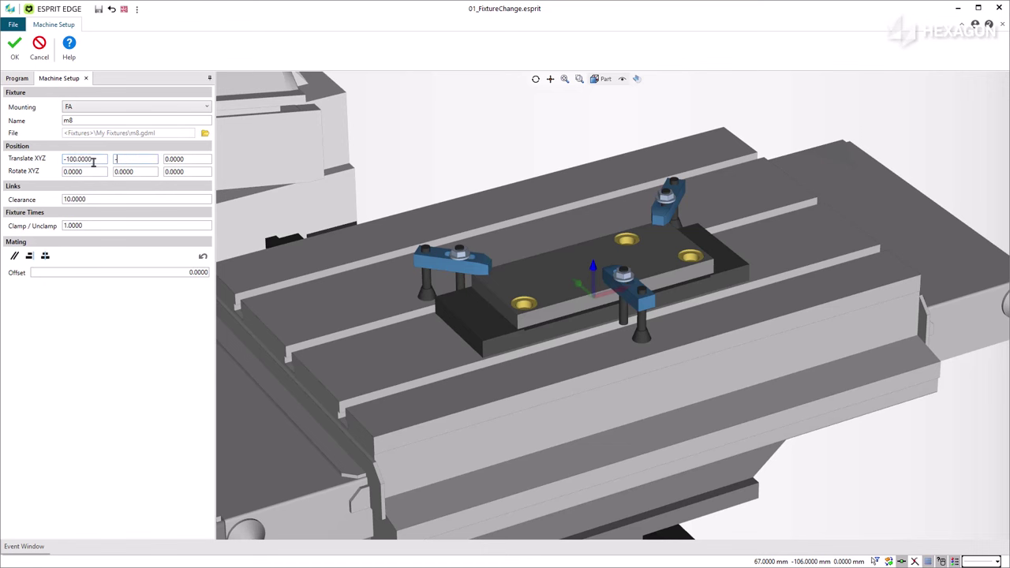
type("-32")
key("Tab")
type("27")
key("Return")
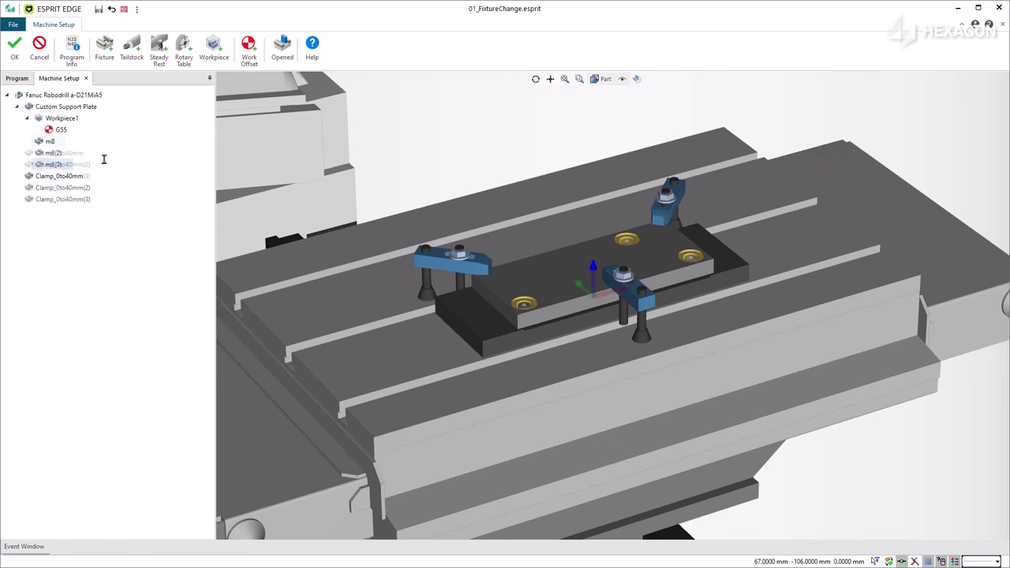
Step: Move the first clamp to X position 17
double_click(78, 180)
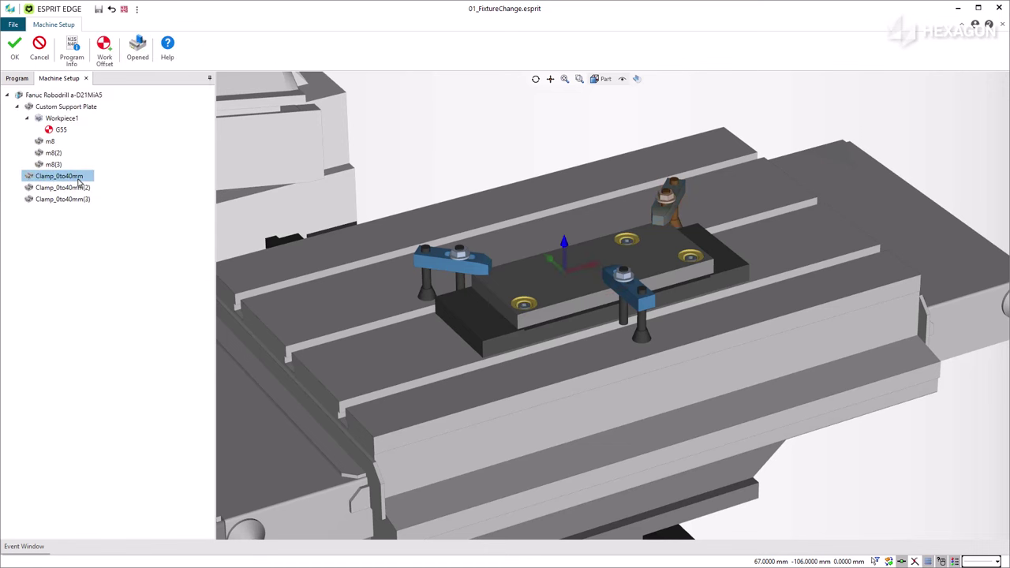
double_click(93, 161)
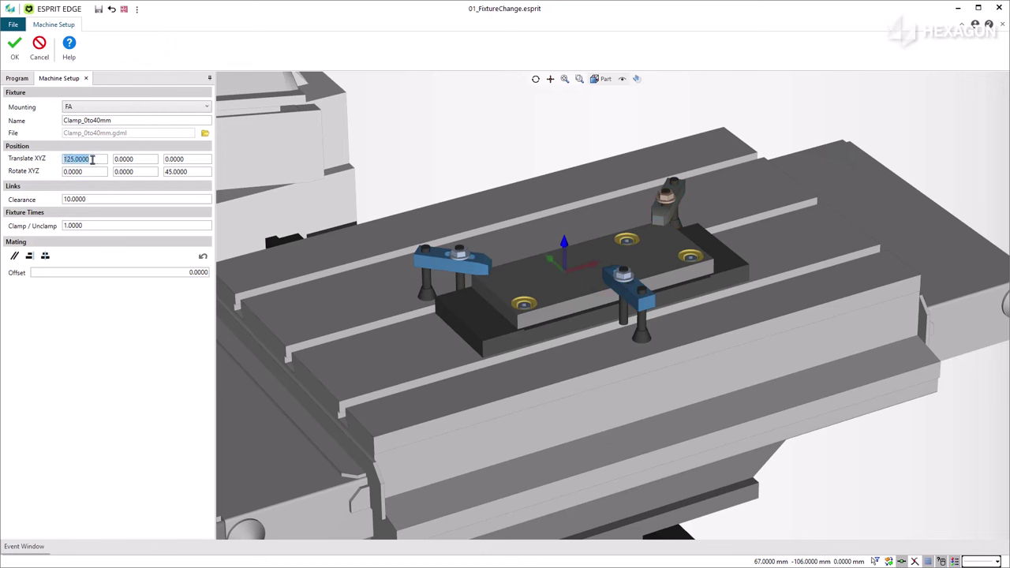
type("17")
key("Return")
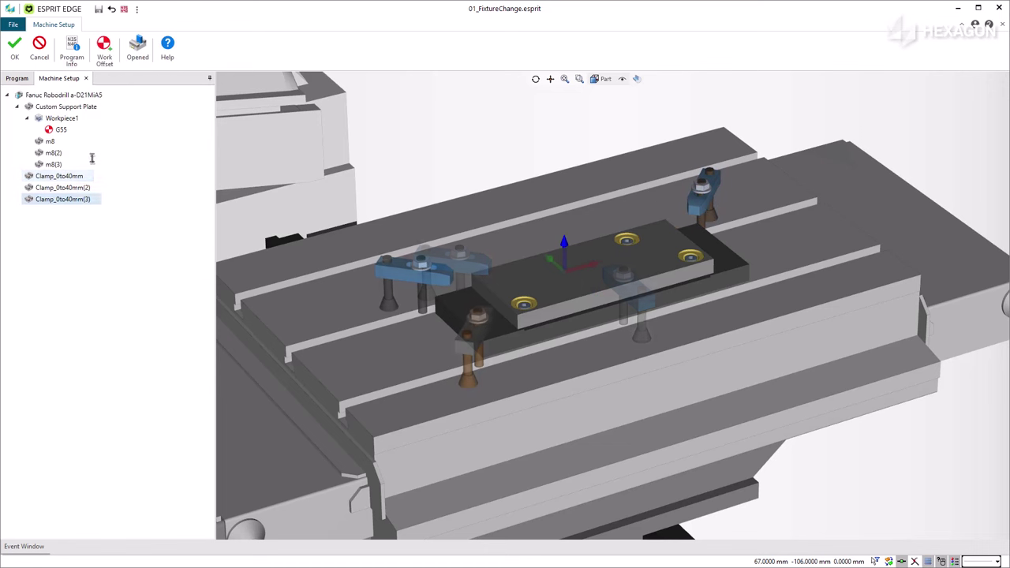
Step: Copy the third Clamp_0to40mm clamp and paste it onto the machine as a fourth clamp
left_click(95, 199)
right_click(96, 201)
left_click(122, 249)
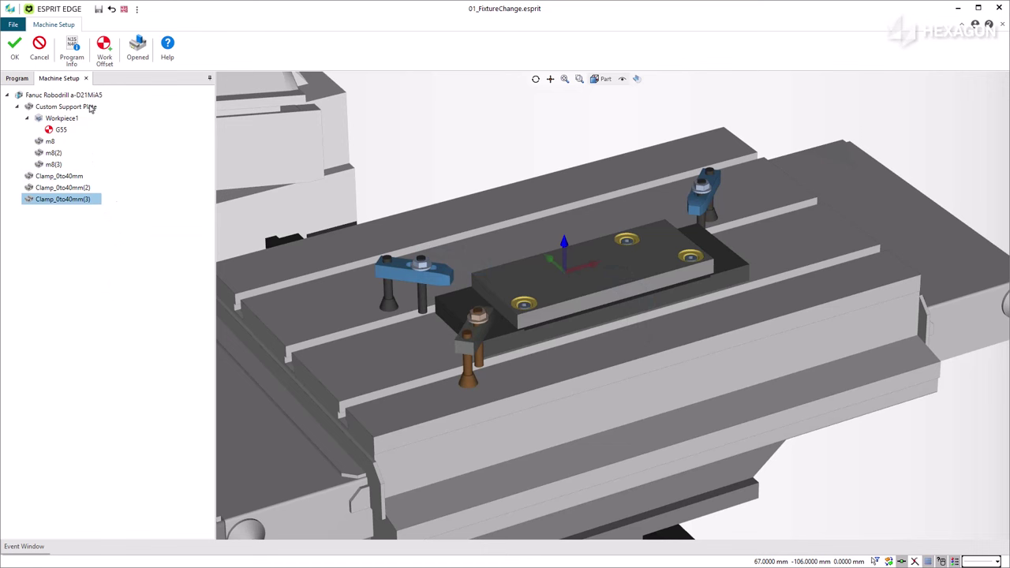
right_click(89, 97)
left_click(119, 141)
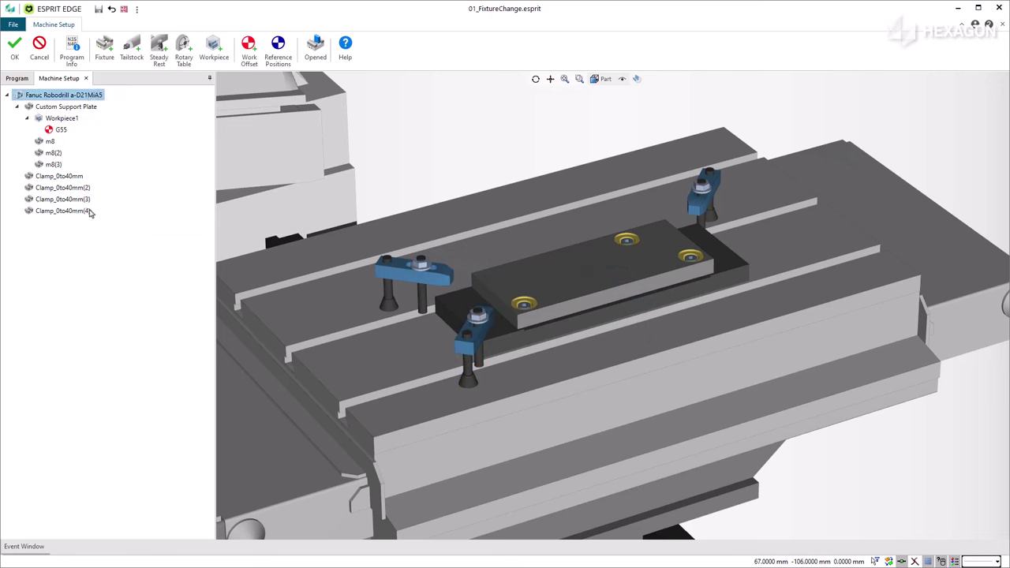
Step: Place the fourth clamp at X 170 rotated -45° about Z, and accept the setup
double_click(87, 212)
left_click(91, 159)
type("17")
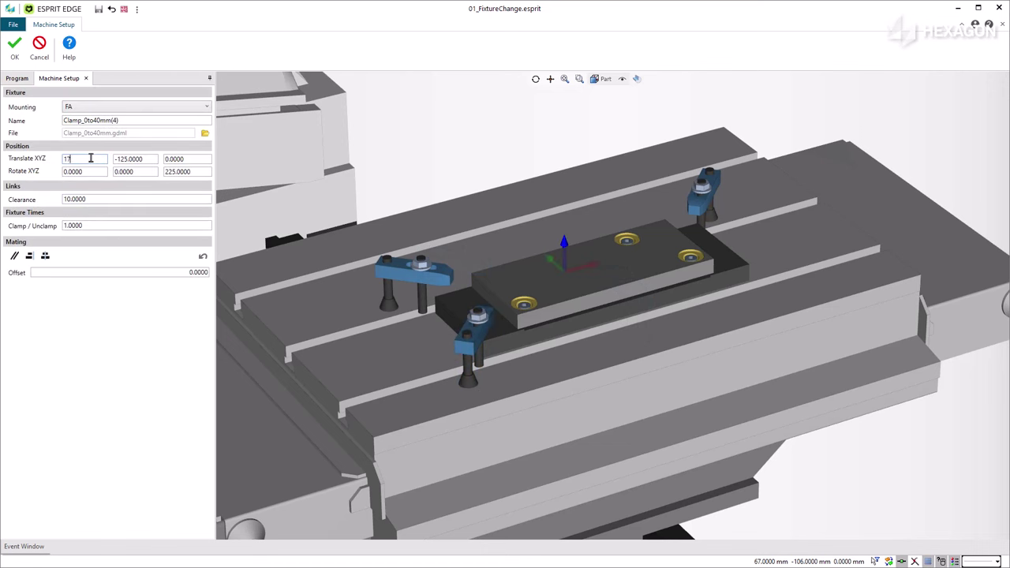
type("0")
key("Tab")
key("Tab")
key("Tab")
key("Tab")
key("Tab")
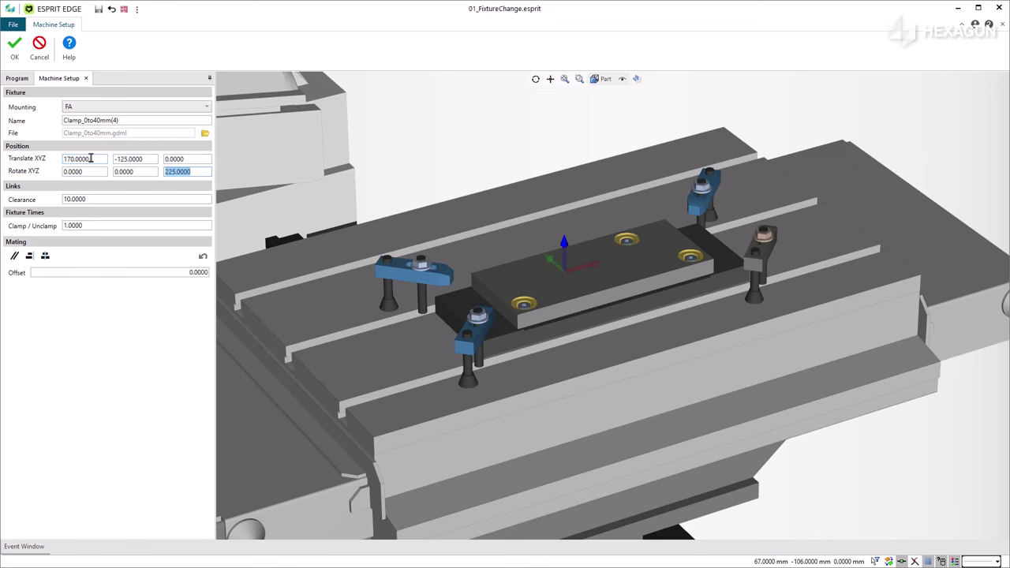
type("-45")
key("Tab")
key("Return")
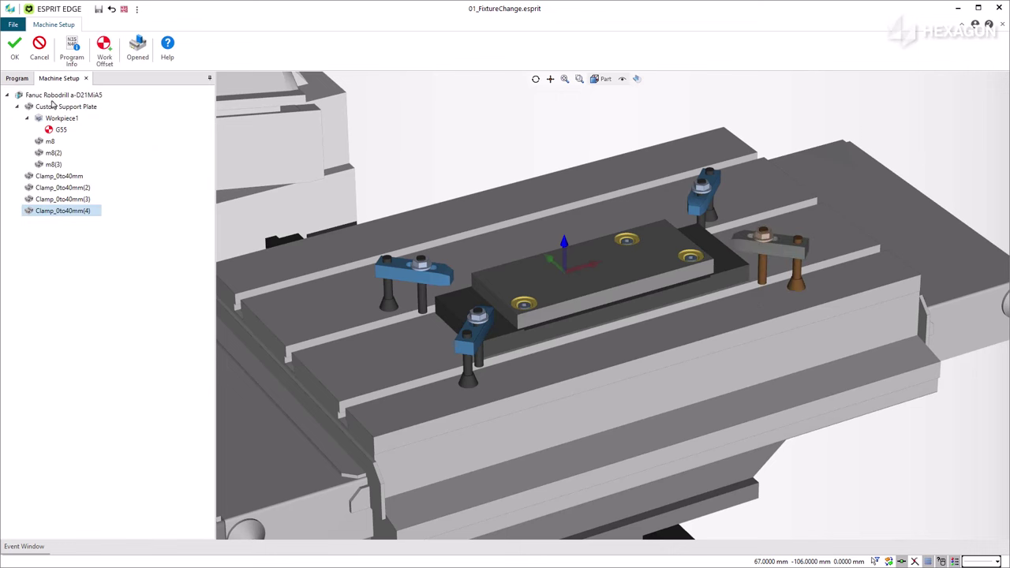
left_click(14, 47)
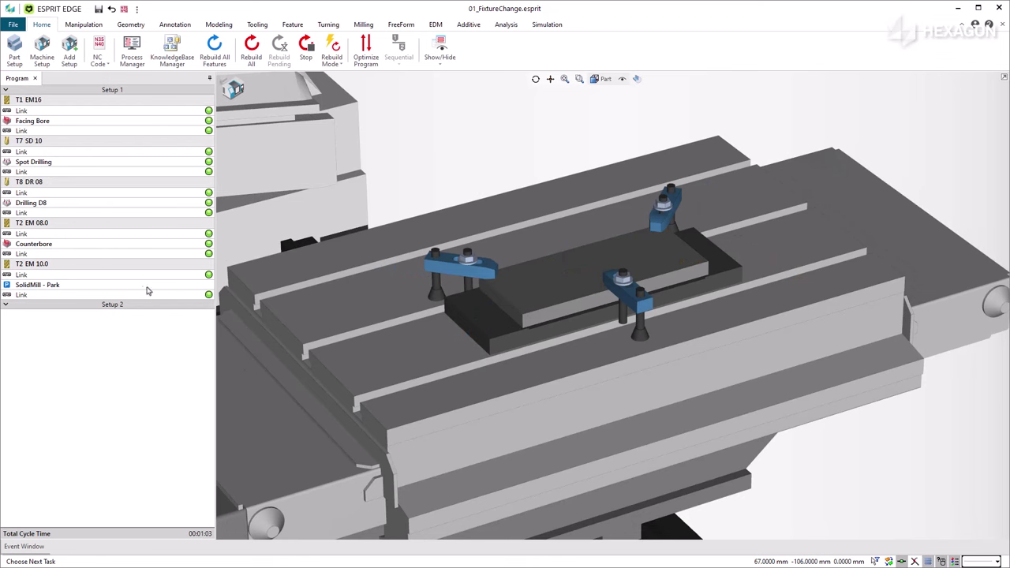
Step: Select Setup 2 in the Program tree
left_click(154, 310)
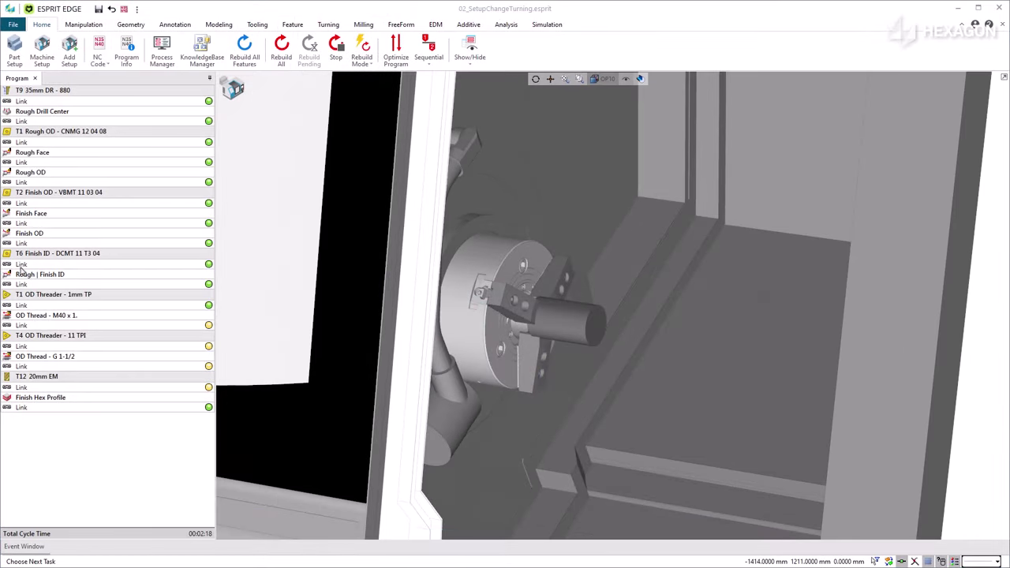
Step: Mount Workpiece1 - 2 in the BB210_OC chuck at Z -4, rotated 180° about X
left_click(72, 60)
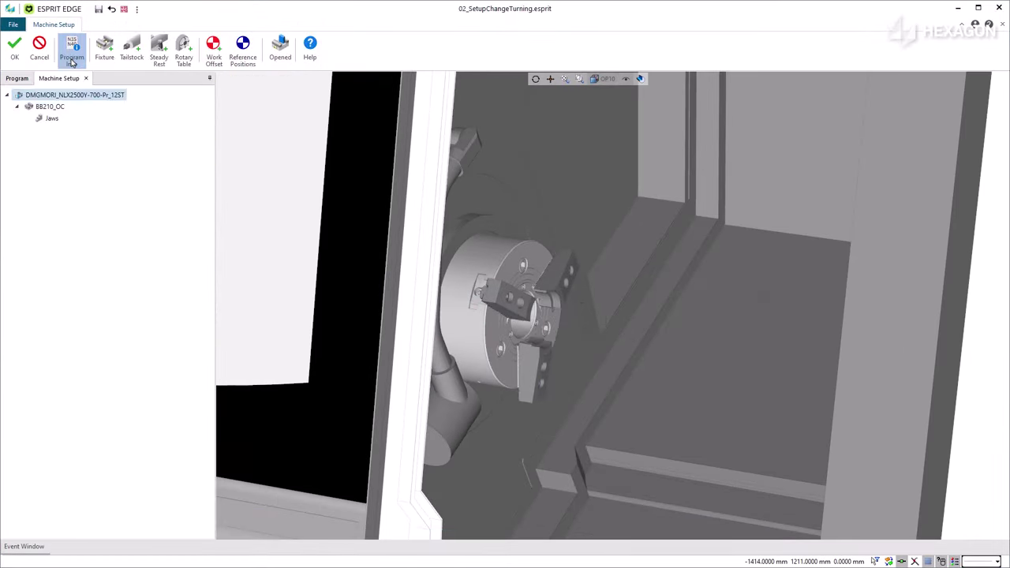
left_click(50, 107)
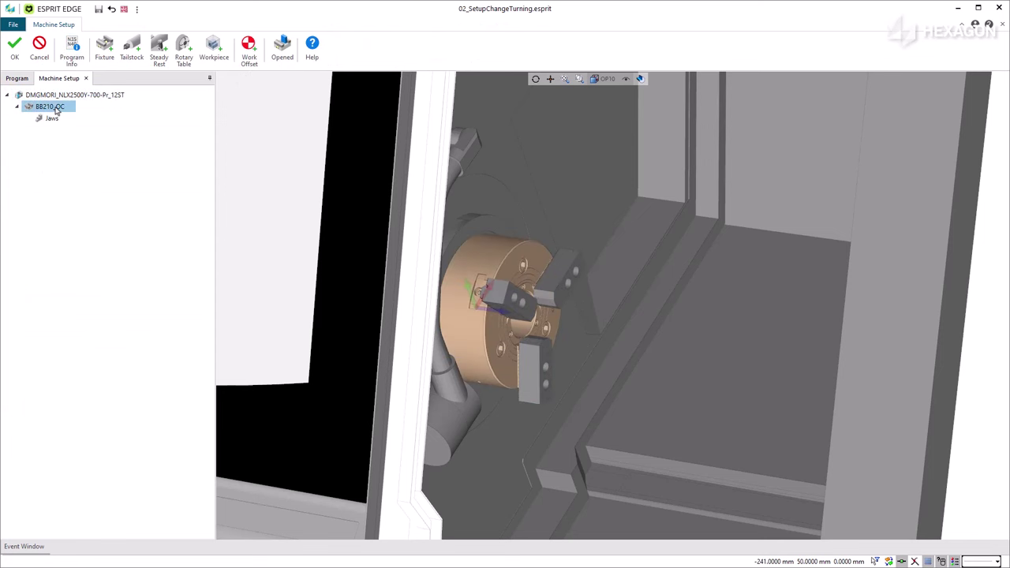
left_click(211, 49)
left_click(177, 124)
left_click(177, 144)
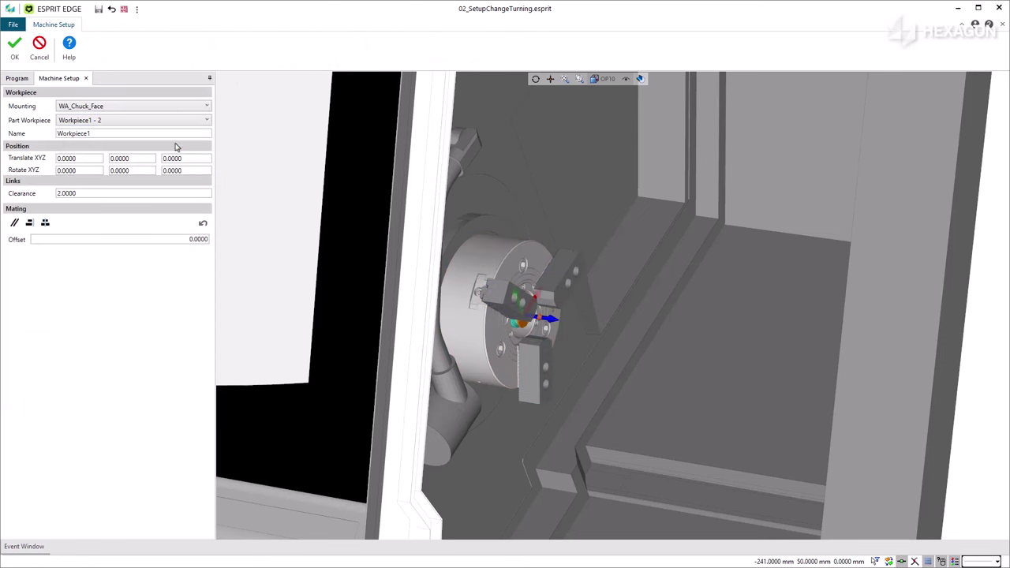
left_click(184, 159)
type("-4")
key("Tab")
type("180")
key("Tab")
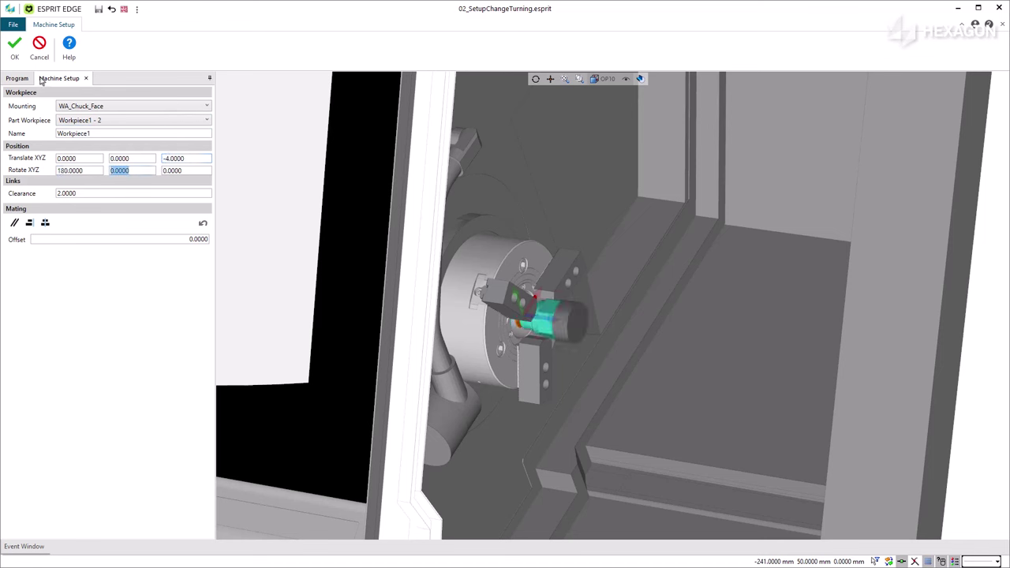
left_click(17, 60)
left_click(16, 57)
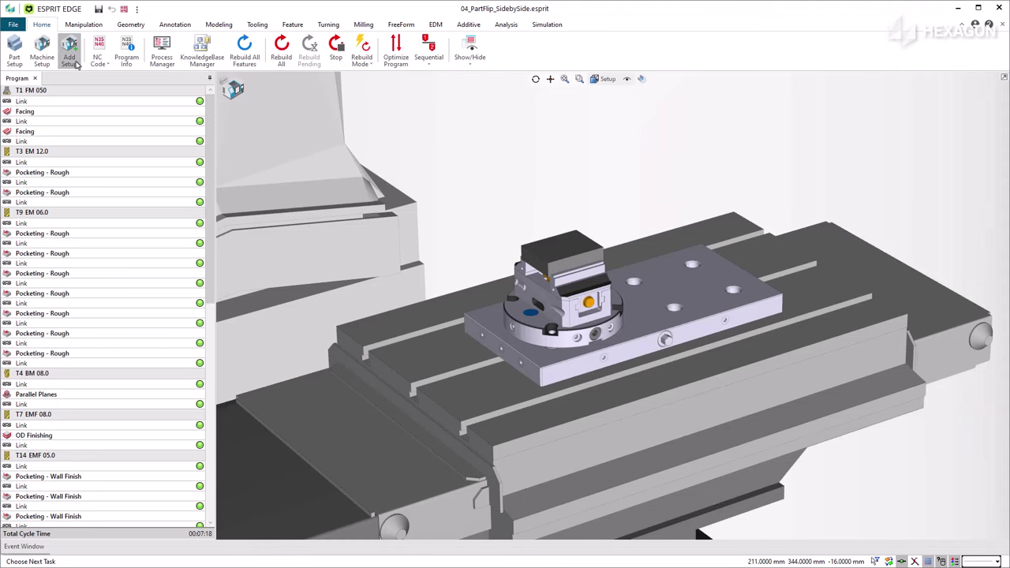
Step: Add a workpiece to the vise at Z offset 19, rotated 90° about Z
left_click(76, 63)
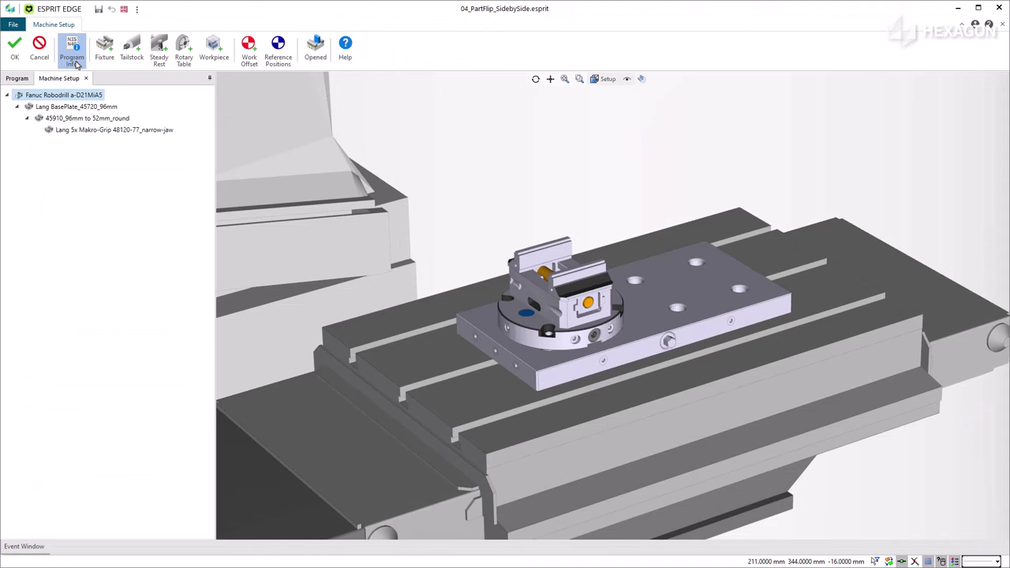
left_click(120, 131)
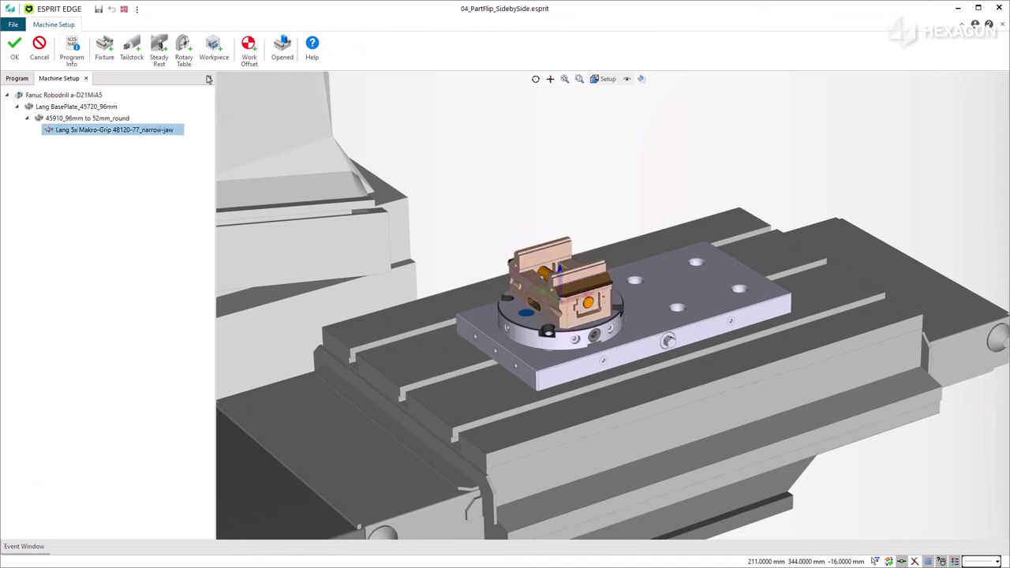
left_click(214, 47)
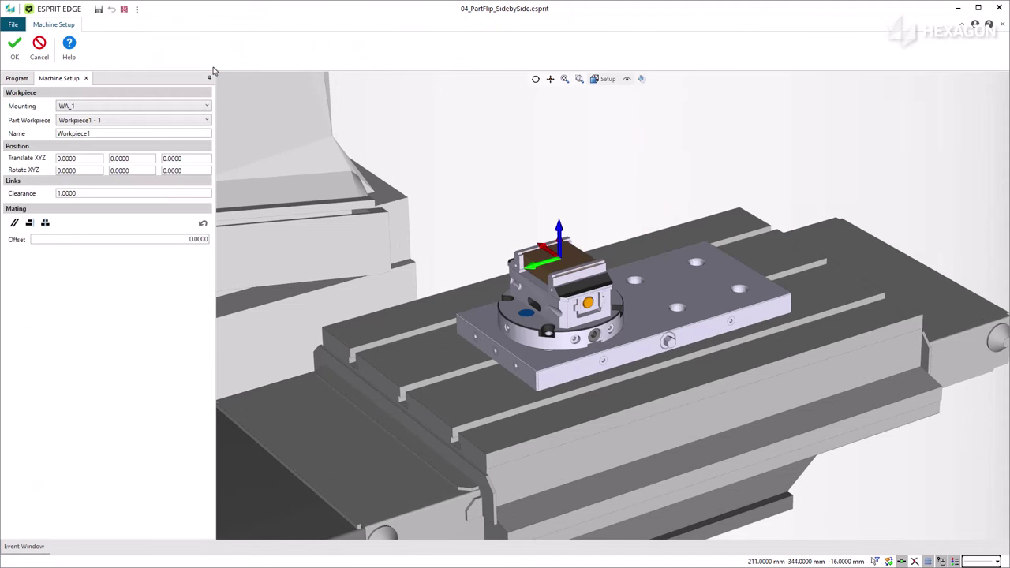
left_click(187, 158)
type("19")
key("Tab")
key("Tab")
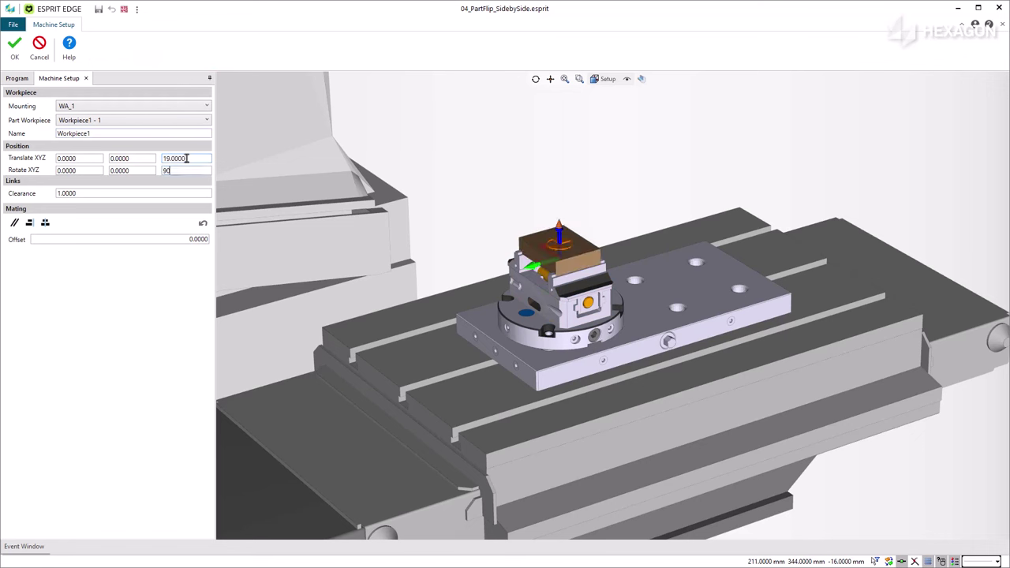
type("90")
key("Return")
Step: Copy the 45910 fixture assembly and paste it onto the Lang BasePlate's FARight position
left_click(125, 120)
right_click(125, 121)
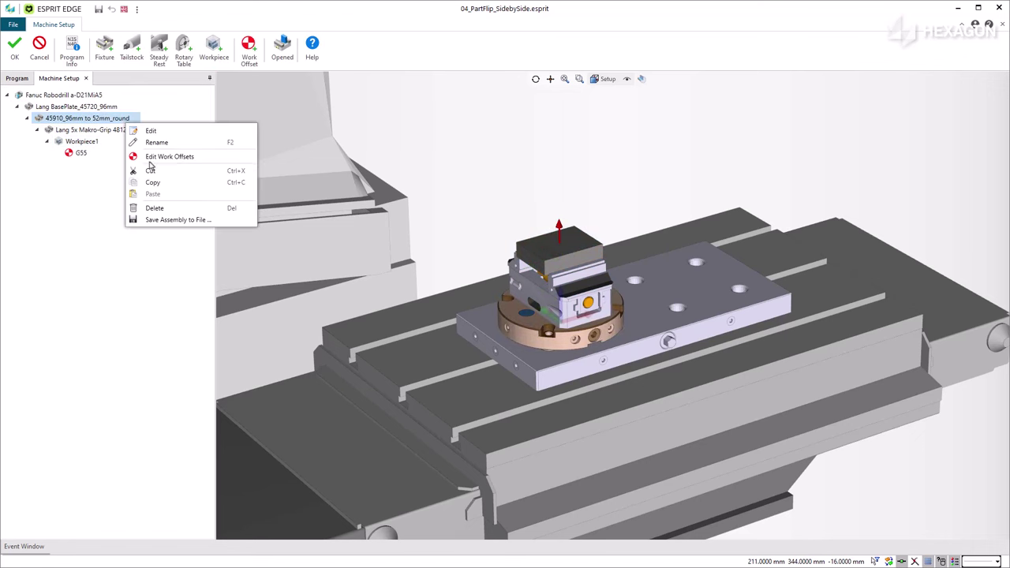
left_click(157, 183)
left_click(111, 108)
right_click(111, 108)
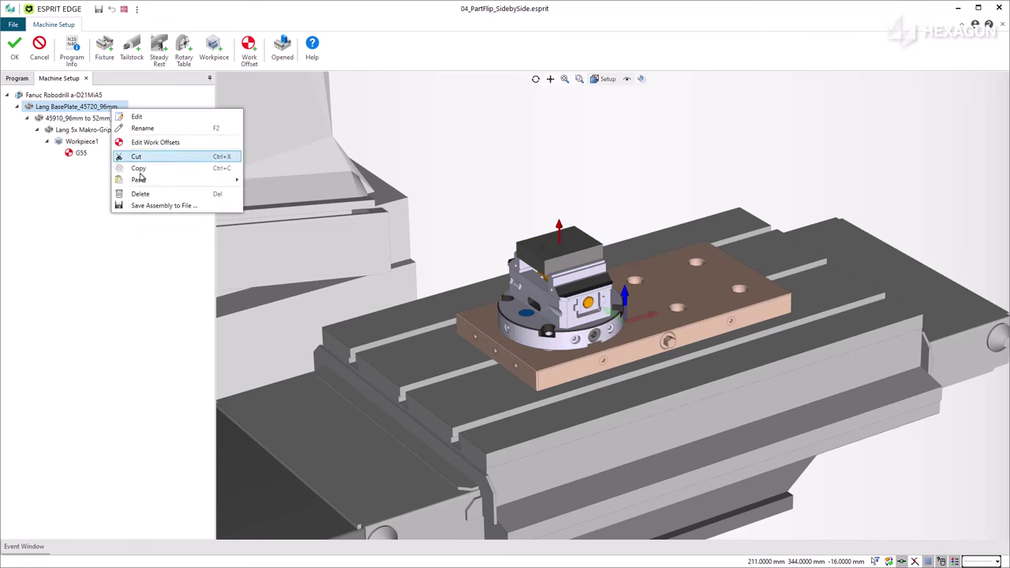
mouse_move(153, 182)
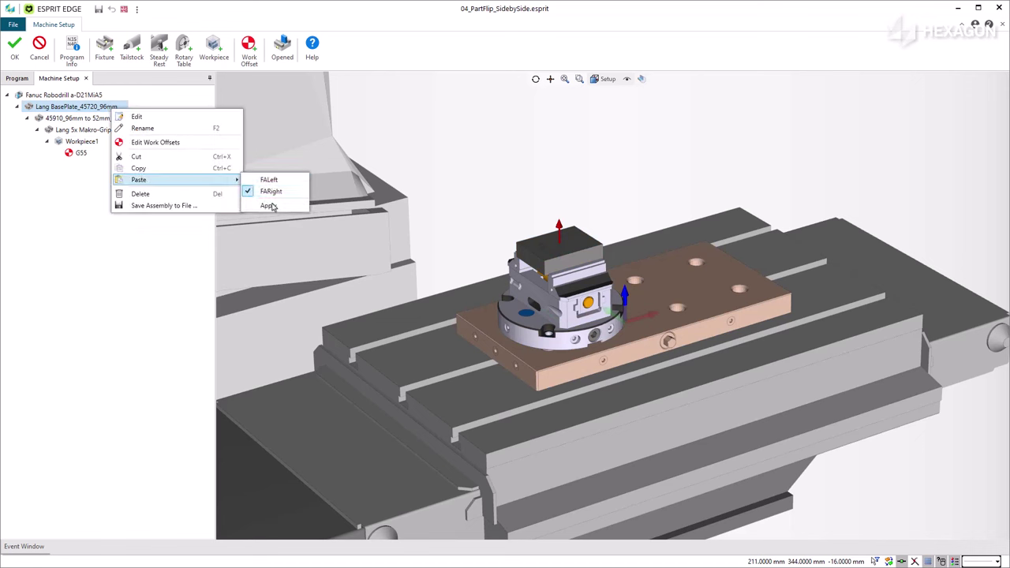
left_click(270, 206)
Step: Set the copied Workpiece1(2) to Workpiece1 - 2 with Z -12 and 180° X rotation
double_click(94, 189)
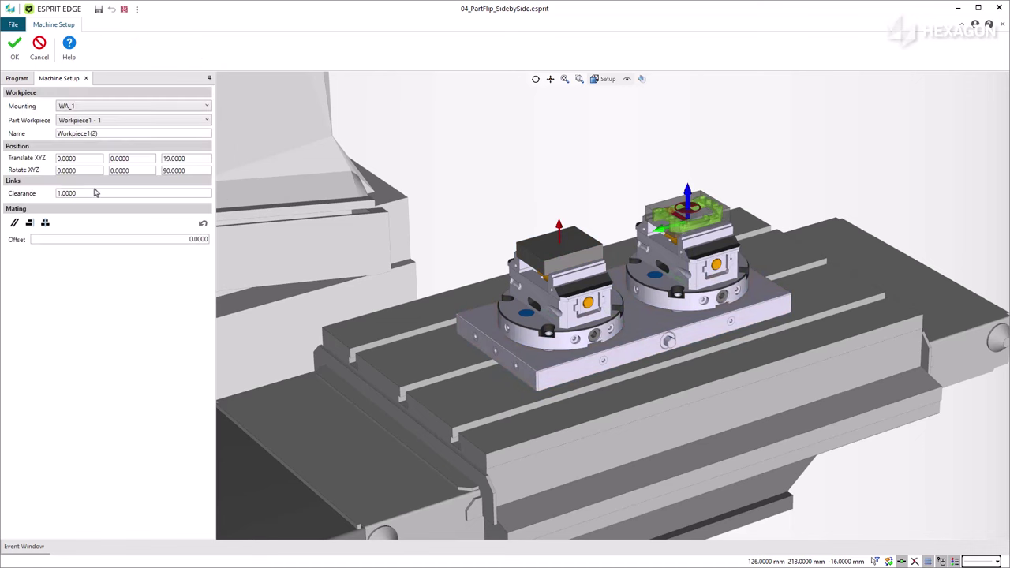
left_click(146, 122)
left_click(150, 148)
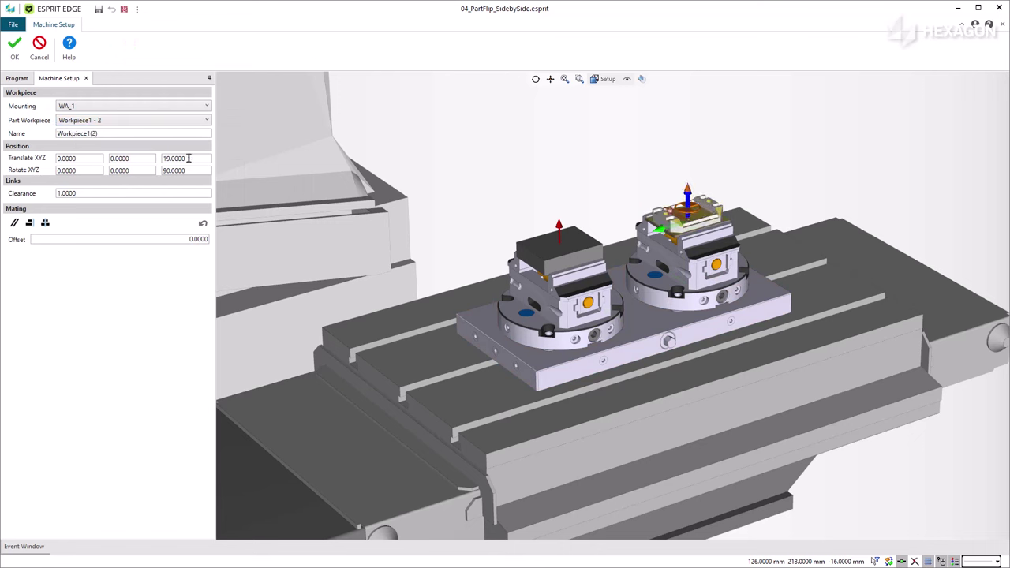
left_click(188, 159)
type("-12")
key("Tab")
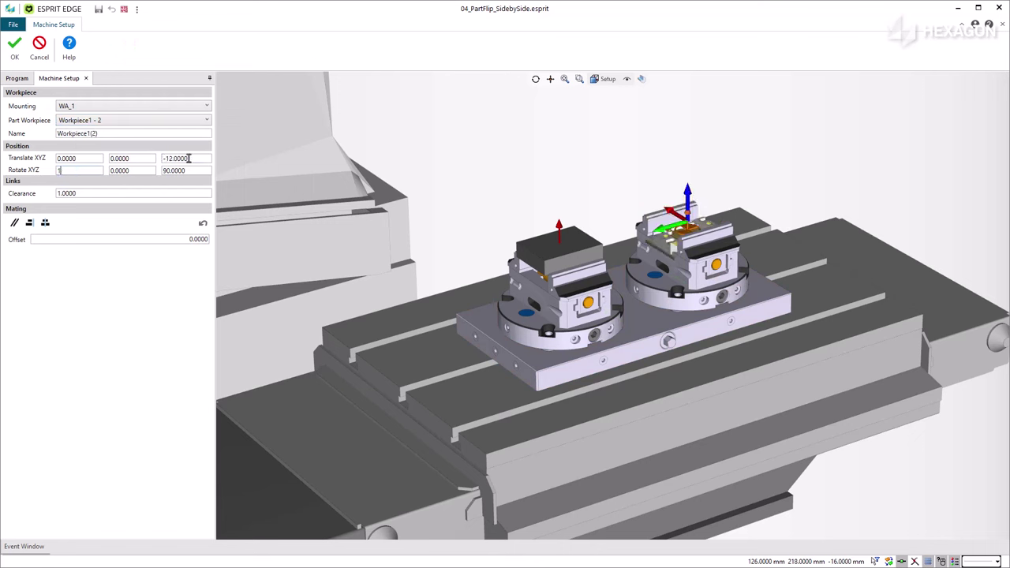
type("180")
key("Tab")
key("Return")
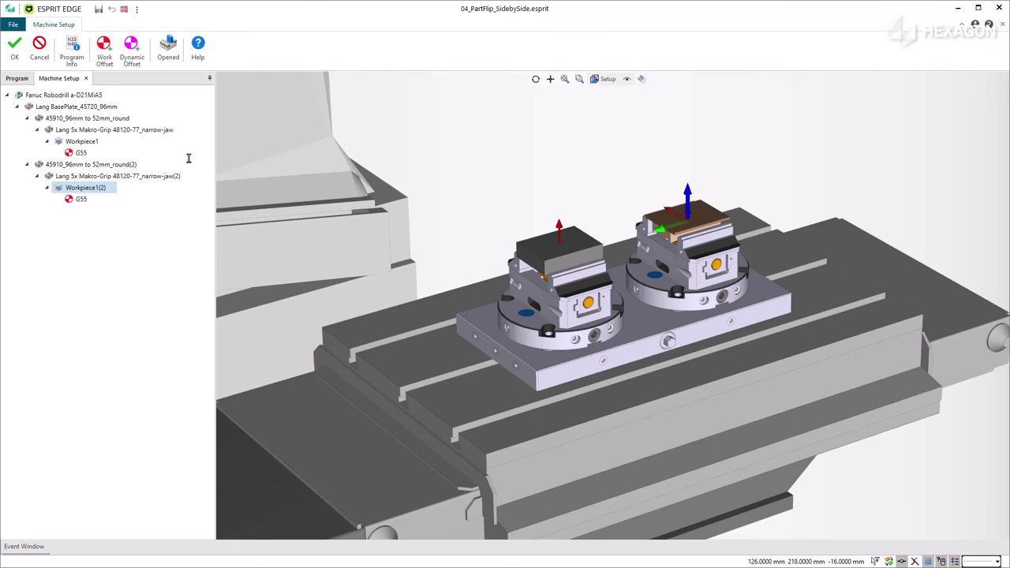
Step: Close the machine setup and return to the program
left_click(14, 50)
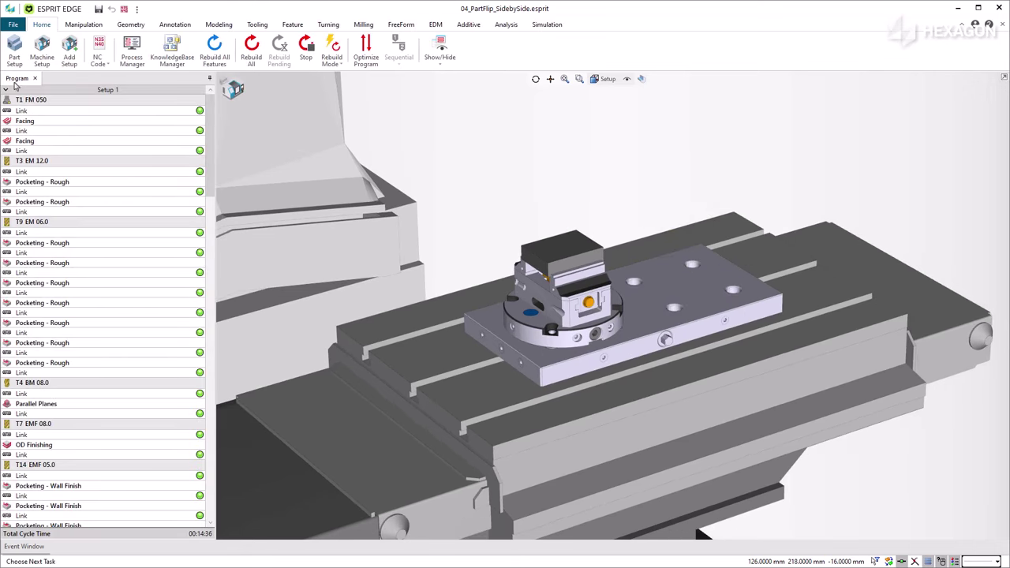